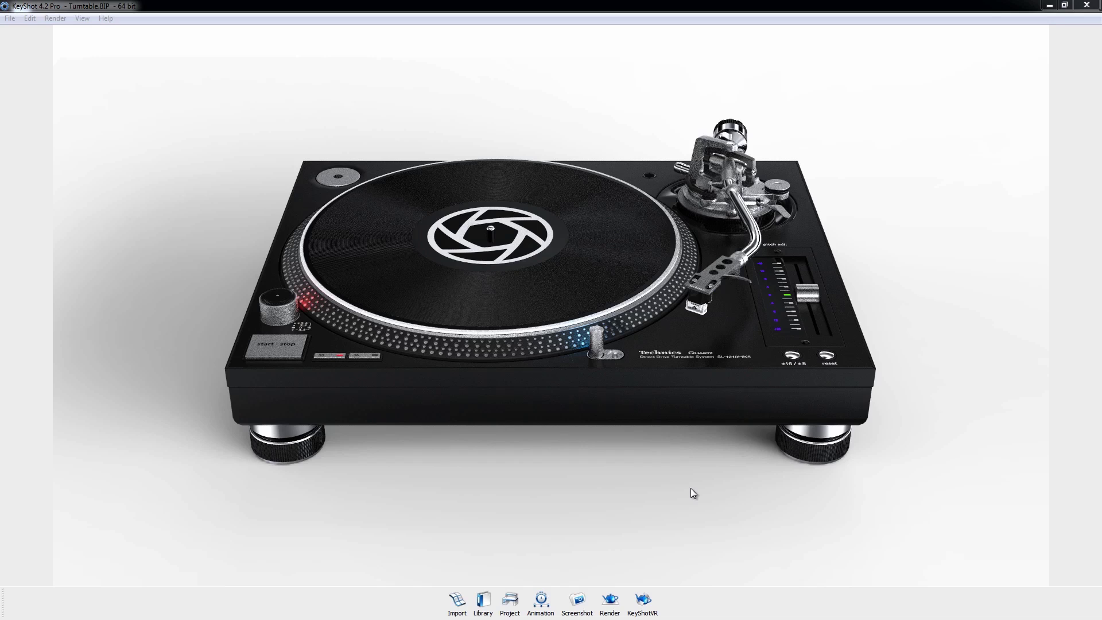
Open the Animation timeline and dock its floating panel along the bottom of the main window.
{"action": "left_click", "coordinate": [541, 603]}
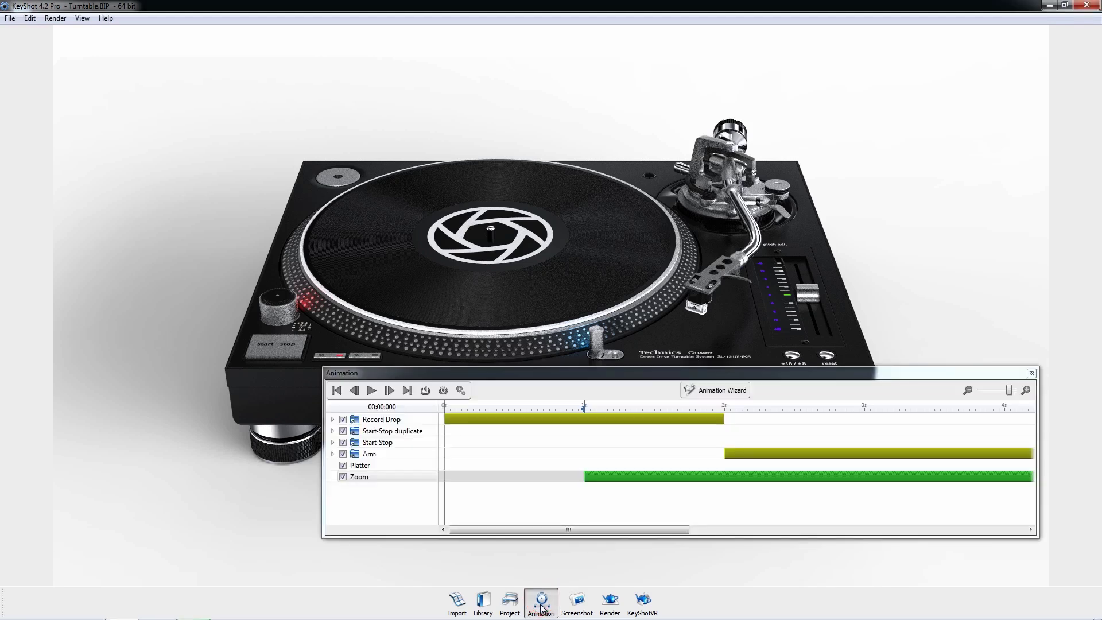
{"action": "left_click", "coordinate": [673, 378]}
{"action": "left_click_drag", "start_coordinate": [673, 376], "coordinate": [560, 78]}
{"action": "left_click_drag", "start_coordinate": [560, 213], "coordinate": [564, 546]}
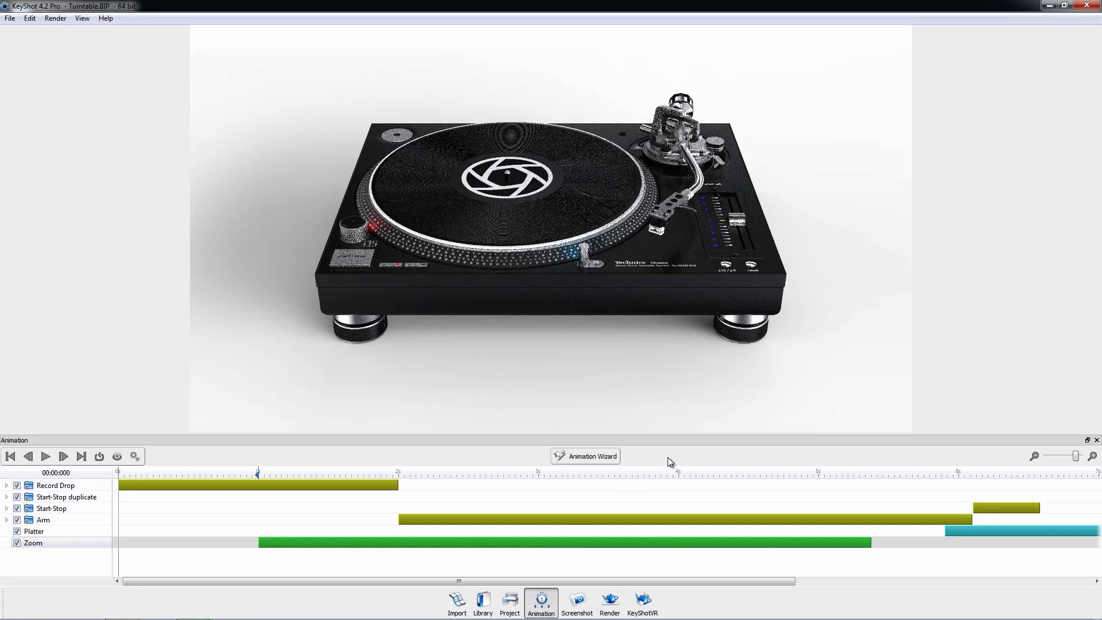
{"action": "left_click", "coordinate": [607, 457]}
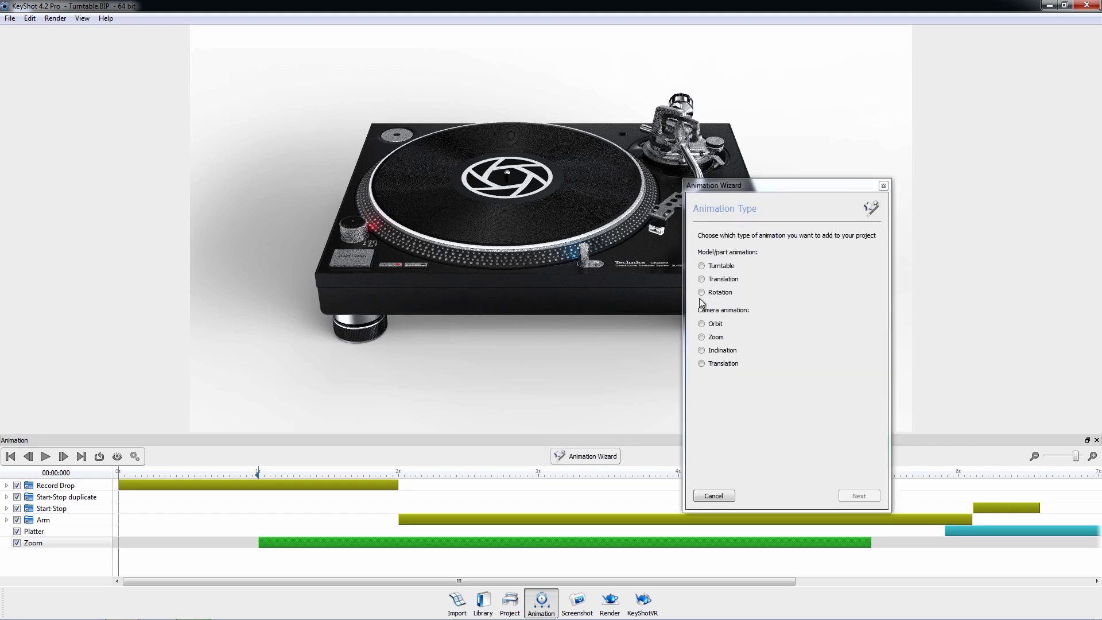
{"action": "left_click", "coordinate": [719, 267]}
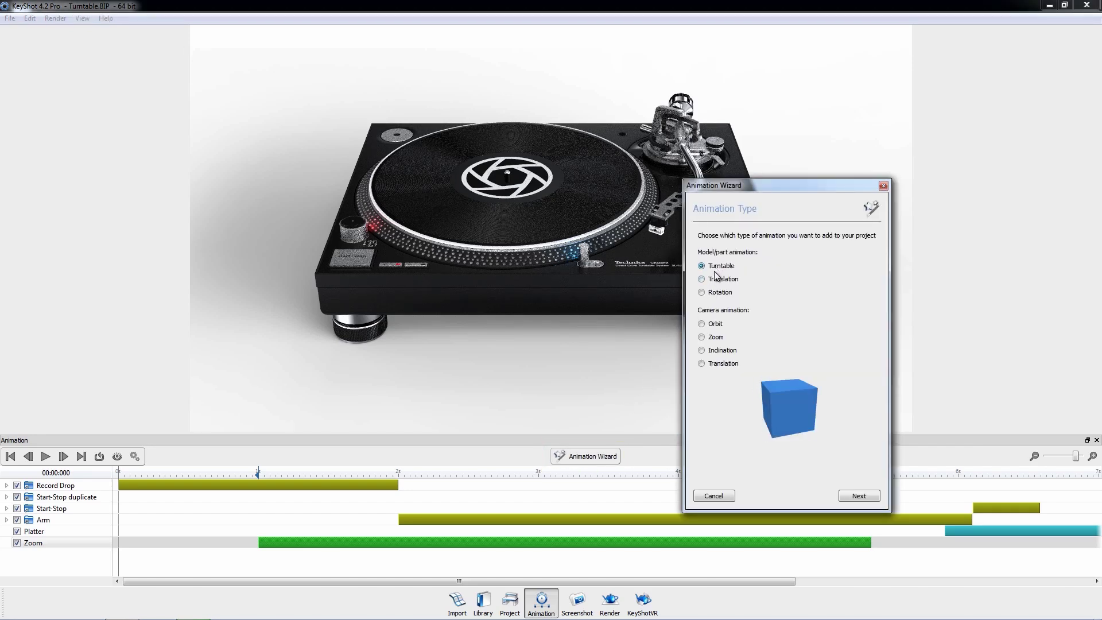
{"action": "left_click", "coordinate": [715, 324]}
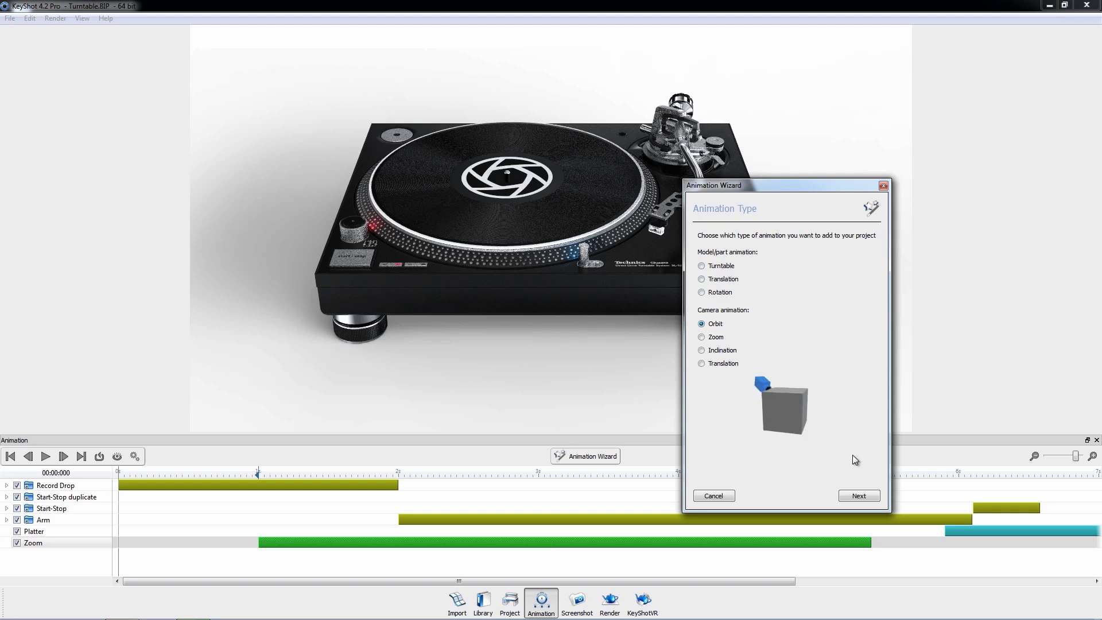
{"action": "left_click", "coordinate": [714, 496]}
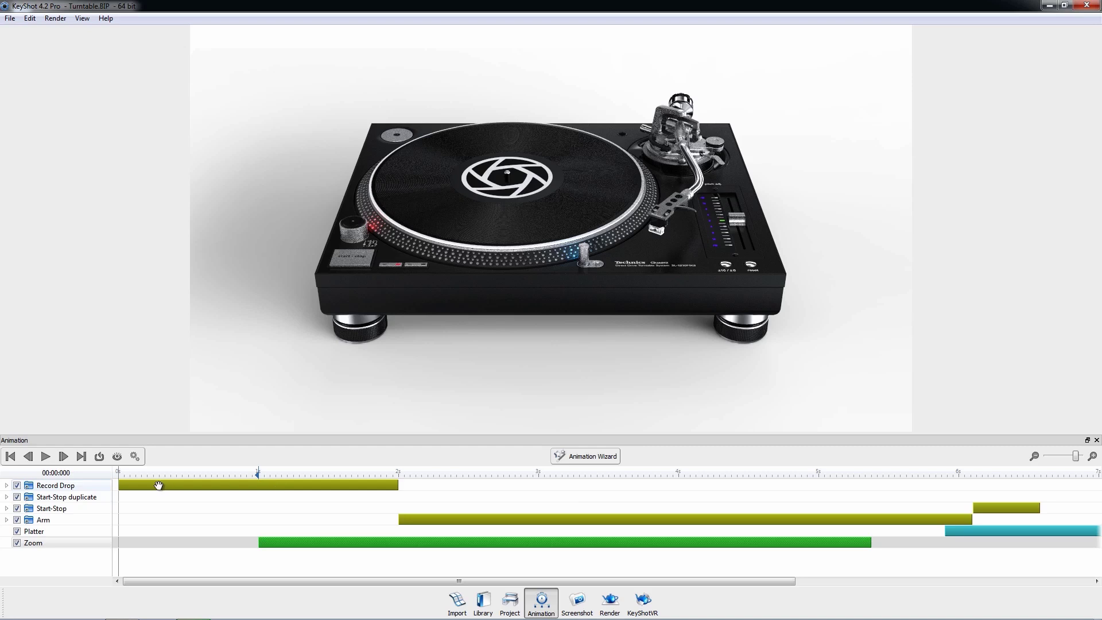
Expand Record Drop, select its child animation, adjust timeline zoom, and preview at 00:01:125.
{"action": "left_click", "coordinate": [6, 485]}
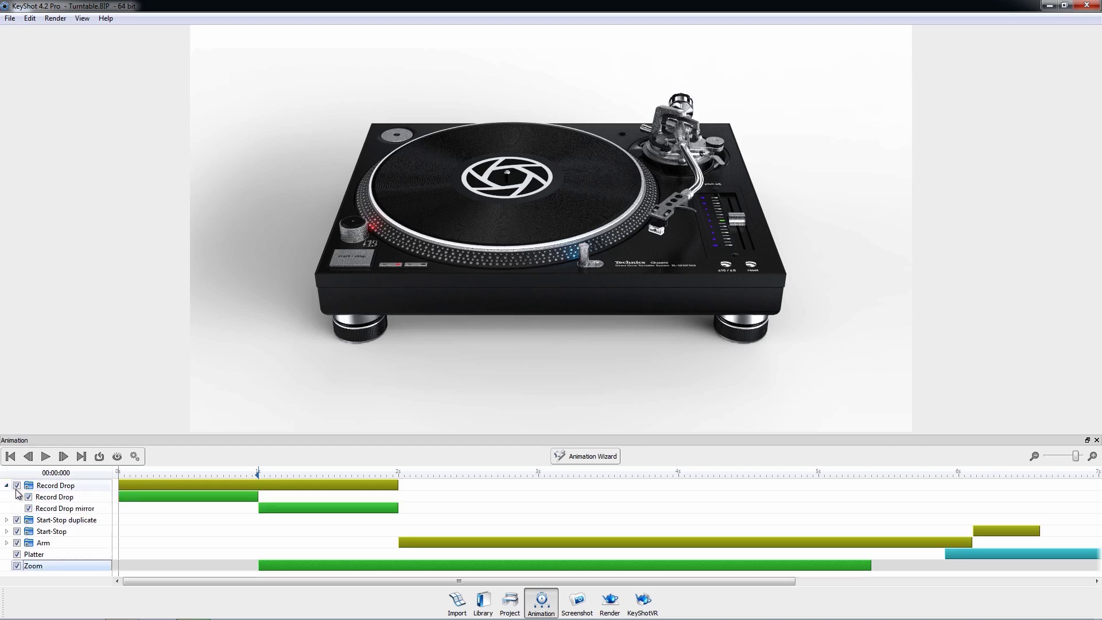
{"action": "left_click", "coordinate": [48, 500]}
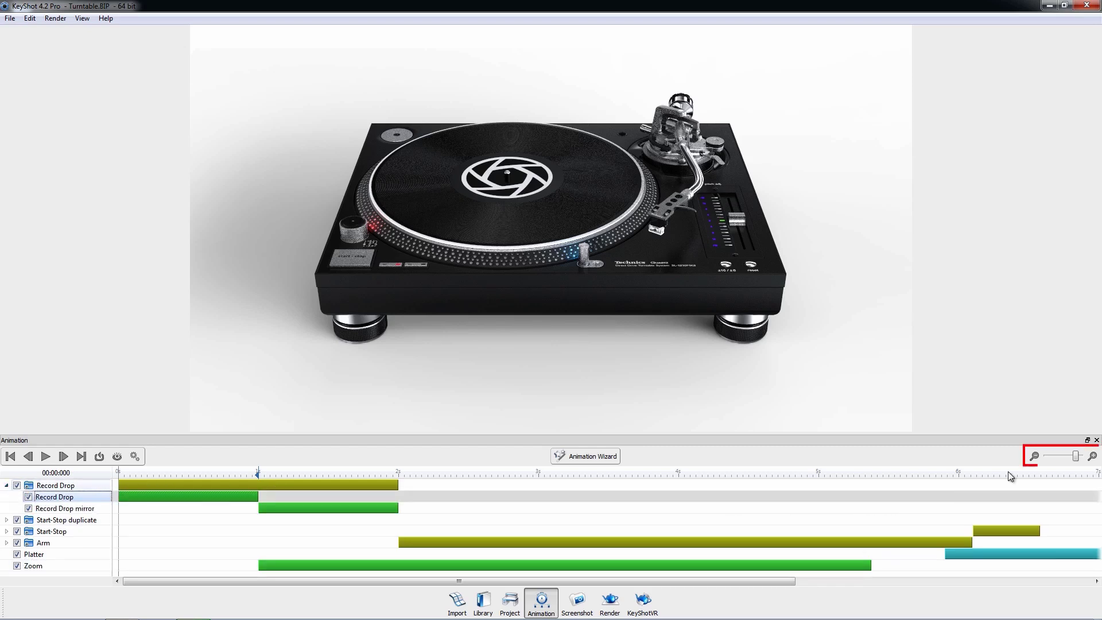
{"action": "left_click_drag", "start_coordinate": [1075, 455], "coordinate": [1073, 456]}
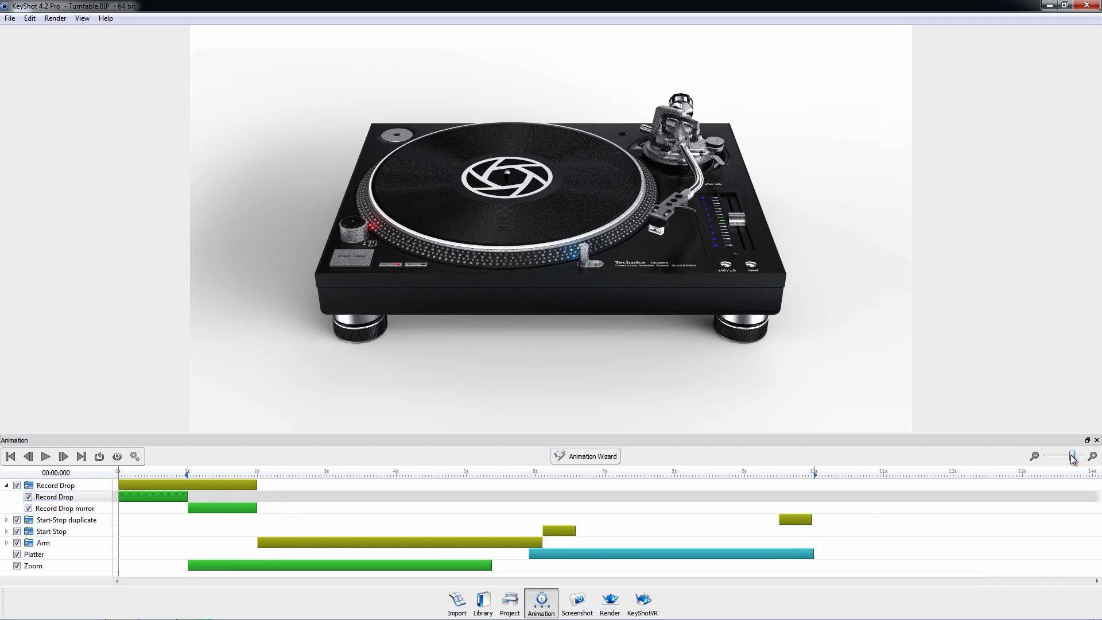
{"action": "left_click", "coordinate": [1091, 457]}
{"action": "left_click", "coordinate": [1090, 457]}
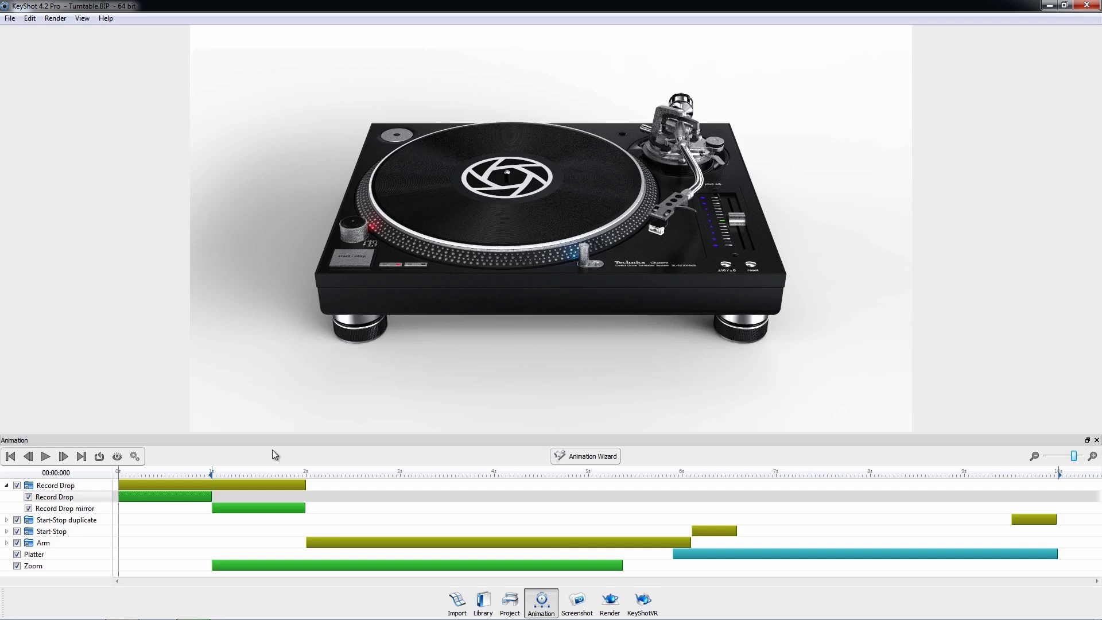
{"action": "left_click", "coordinate": [223, 471]}
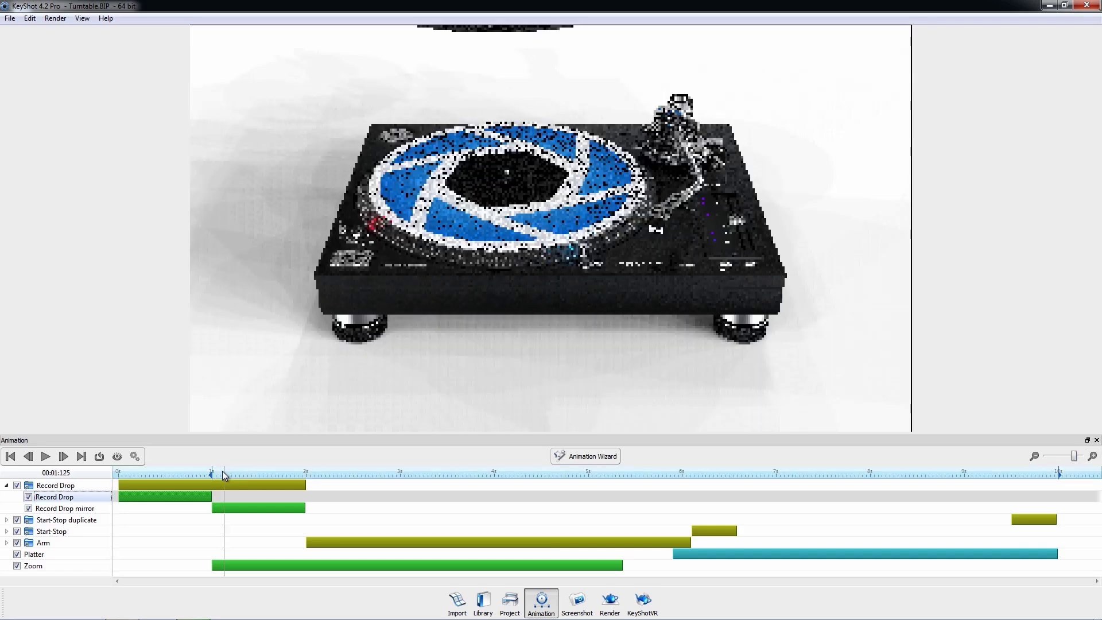
{"action": "left_click_drag", "start_coordinate": [240, 473], "coordinate": [494, 498]}
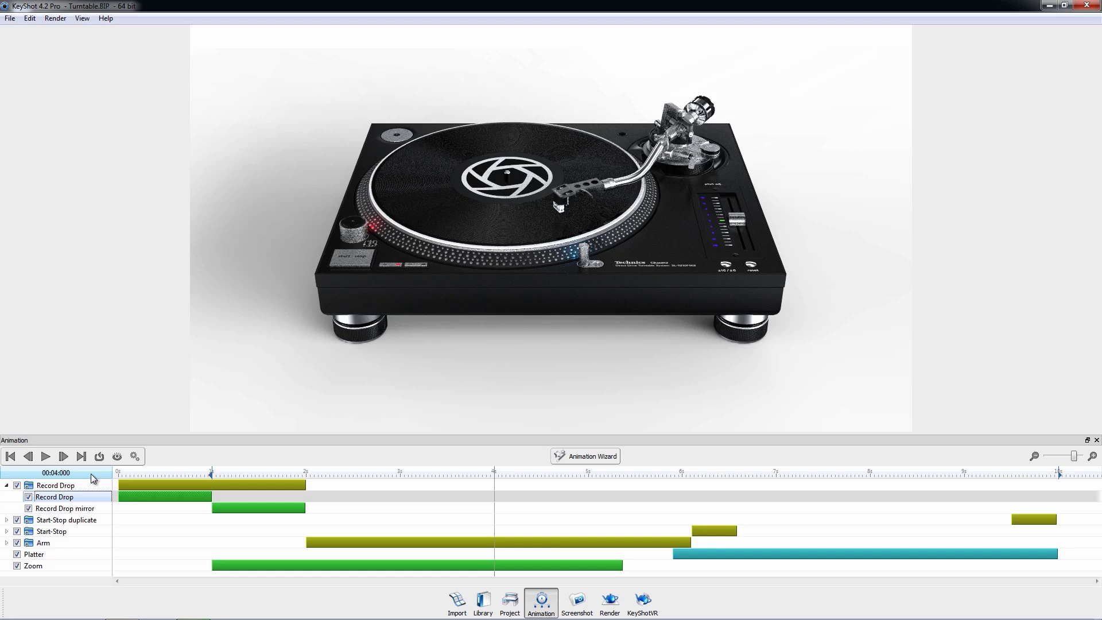
Change the timeline unit from Seconds to Frames, keeping the frame rate at 24 FPS.
{"action": "left_click", "coordinate": [134, 456]}
{"action": "left_click", "coordinate": [574, 295]}
{"action": "left_click", "coordinate": [570, 313]}
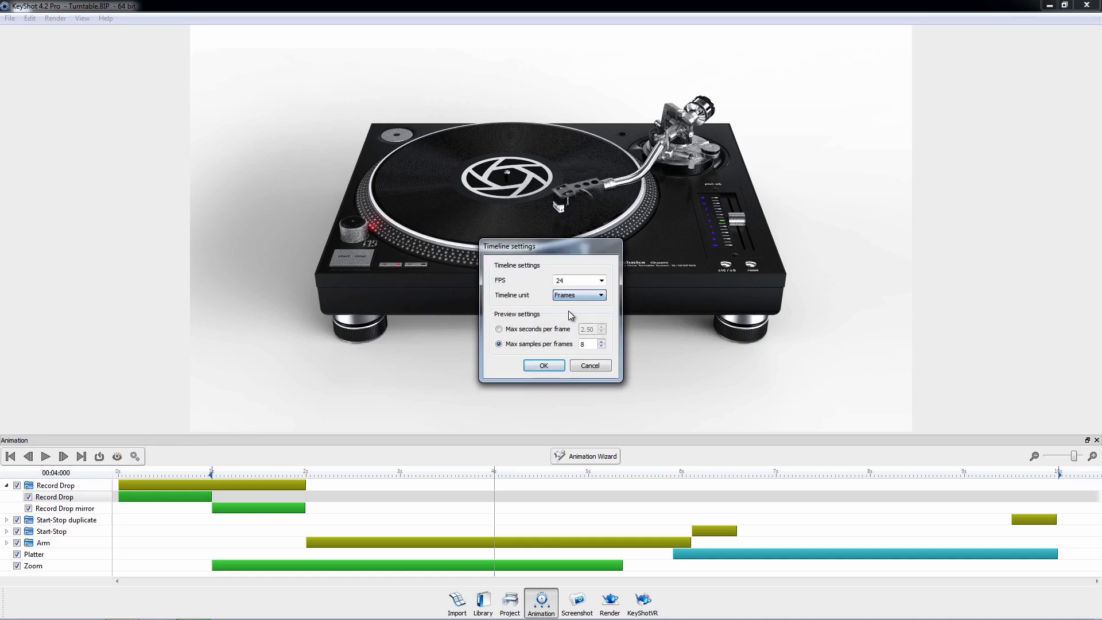
{"action": "left_click", "coordinate": [601, 280]}
{"action": "left_click", "coordinate": [545, 365]}
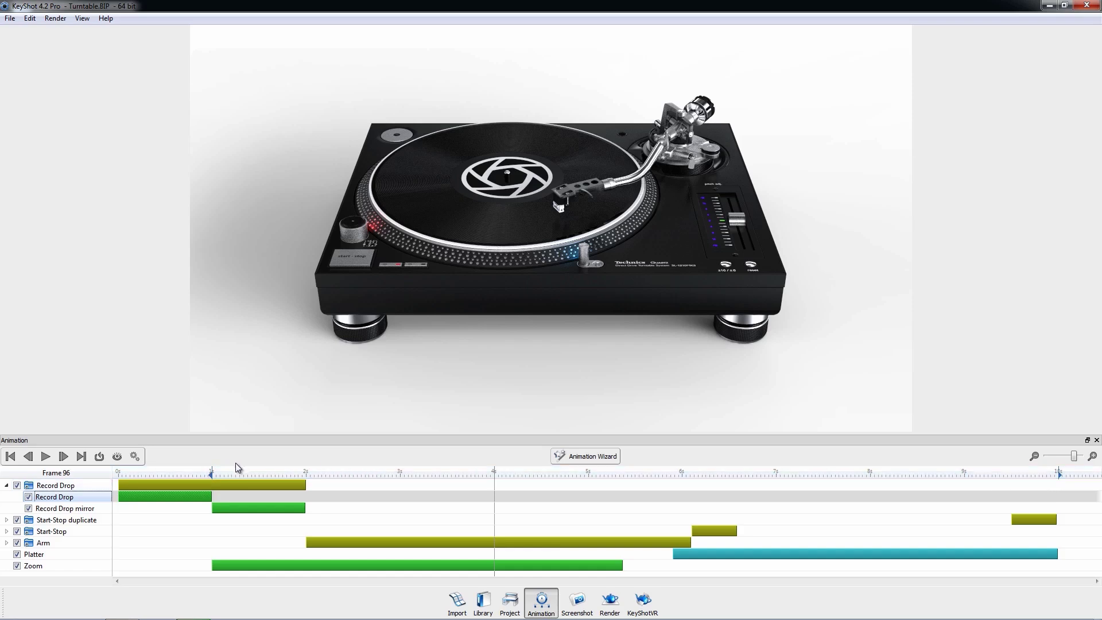
Scrub from frame 24 to watch the record lift, then jump between start and frame 240.
{"action": "left_click", "coordinate": [215, 470]}
{"action": "left_click_drag", "start_coordinate": [214, 470], "coordinate": [133, 485]}
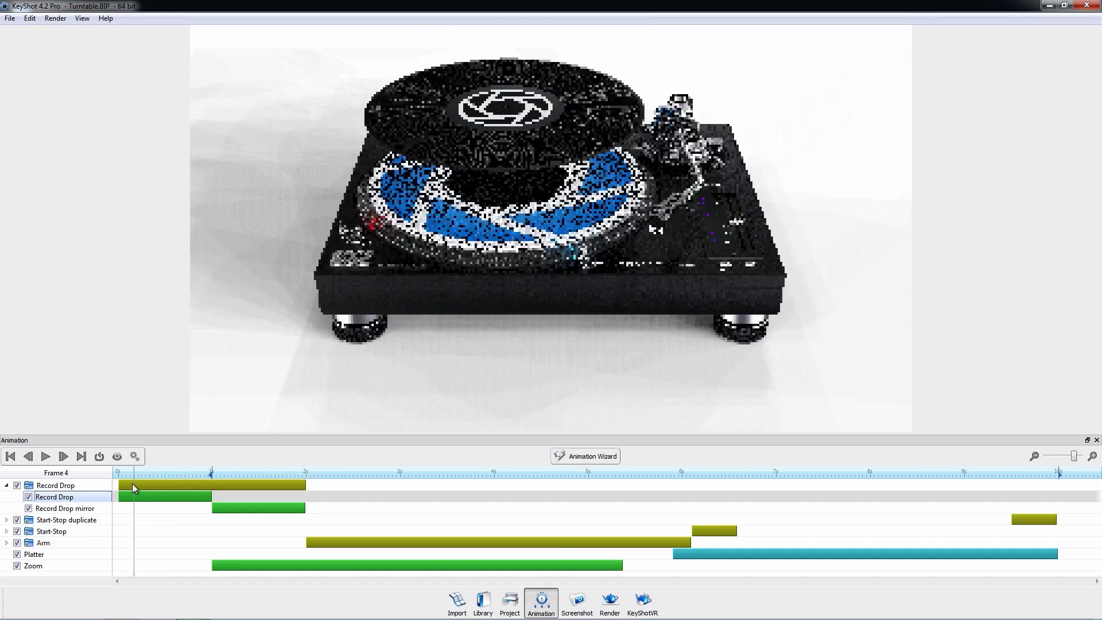
{"action": "left_click", "coordinate": [10, 456]}
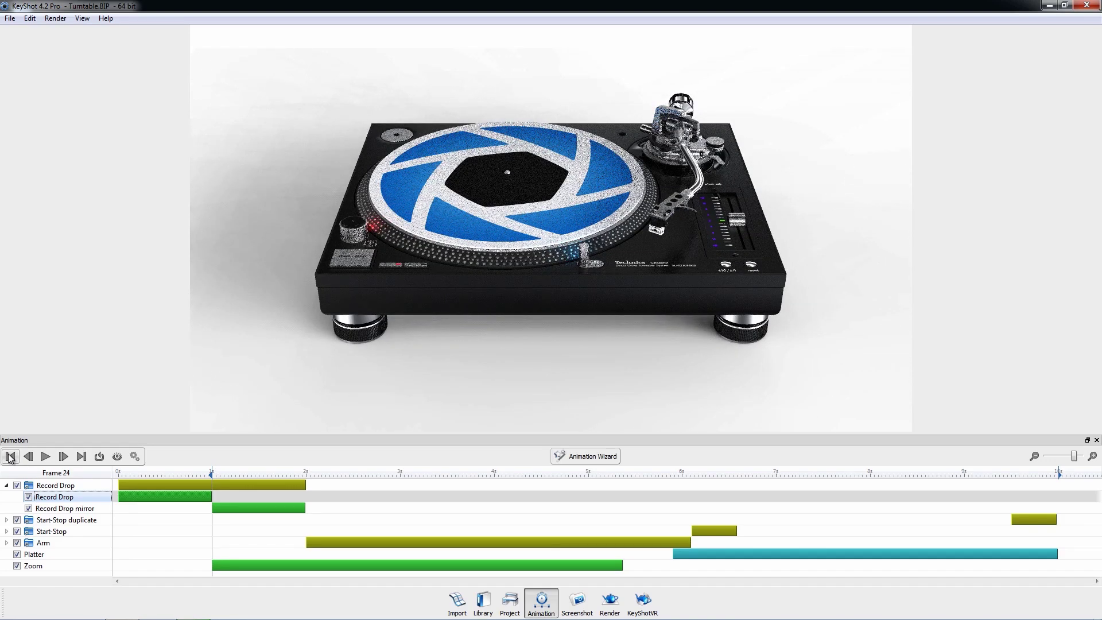
{"action": "left_click", "coordinate": [81, 456]}
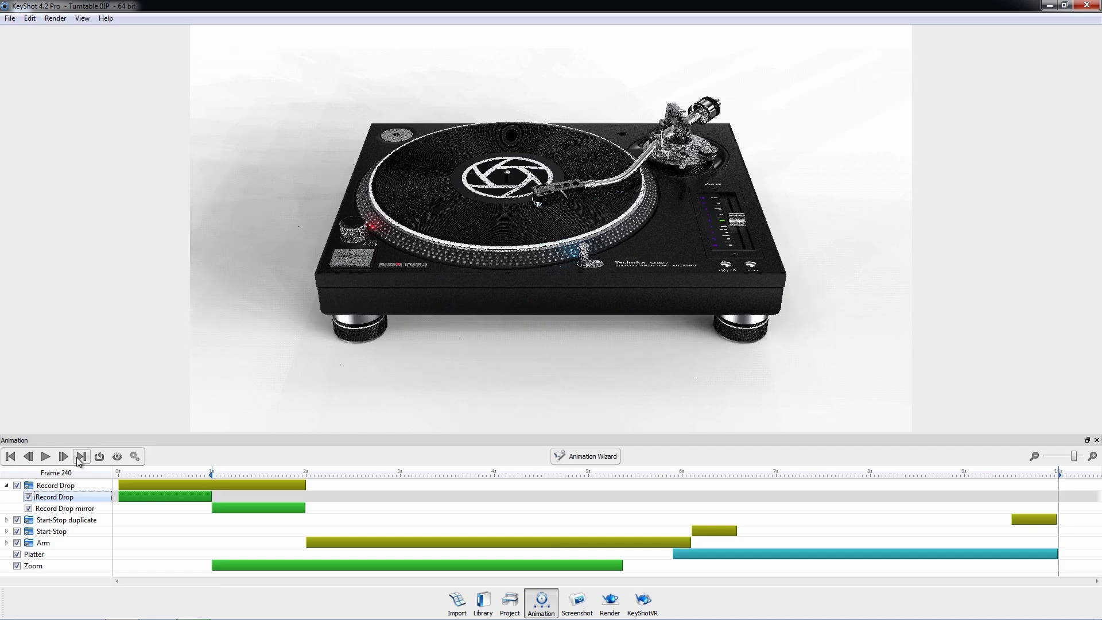
{"action": "left_click", "coordinate": [11, 456]}
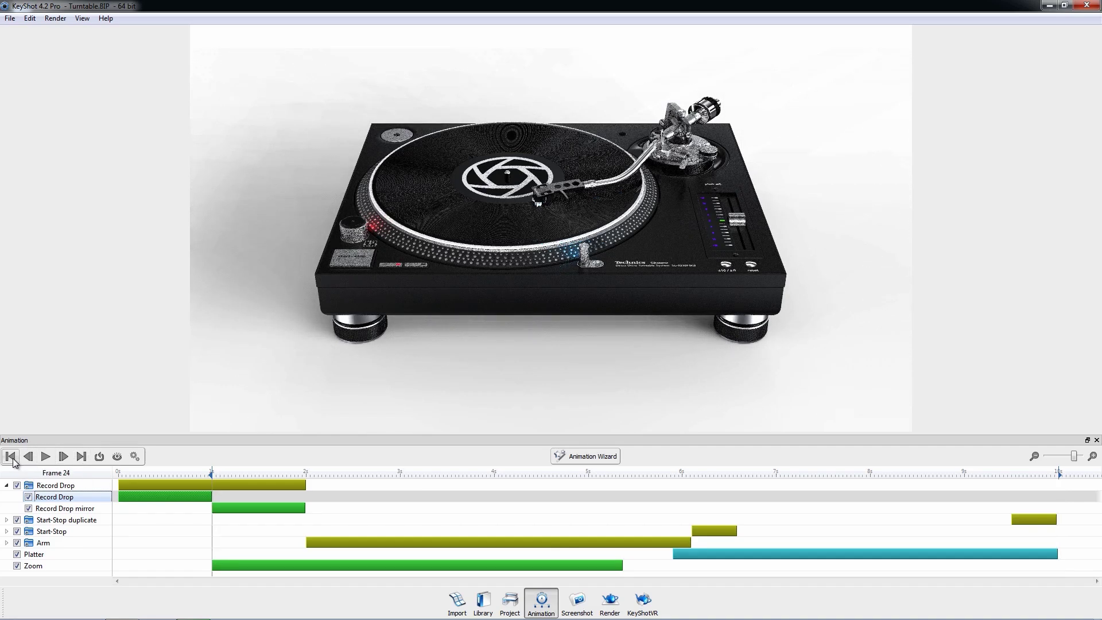
Step back two frames and forward five, then start preview playback.
{"action": "left_click", "coordinate": [28, 456]}
{"action": "left_click", "coordinate": [28, 456]}
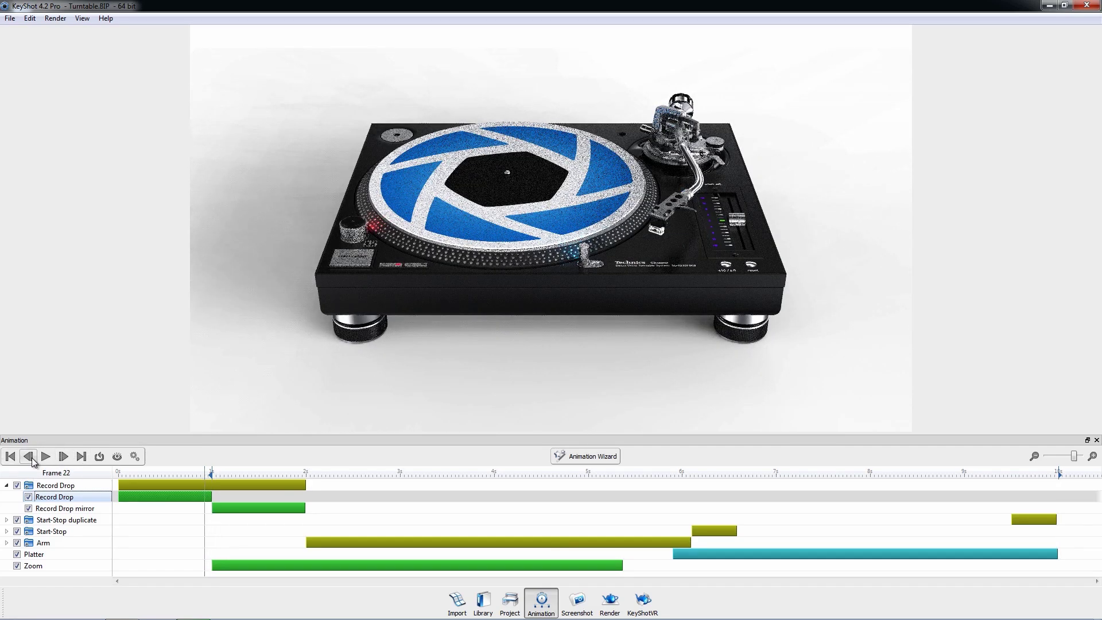
{"action": "left_click", "coordinate": [29, 456]}
{"action": "left_click", "coordinate": [28, 456]}
{"action": "left_click", "coordinate": [63, 456]}
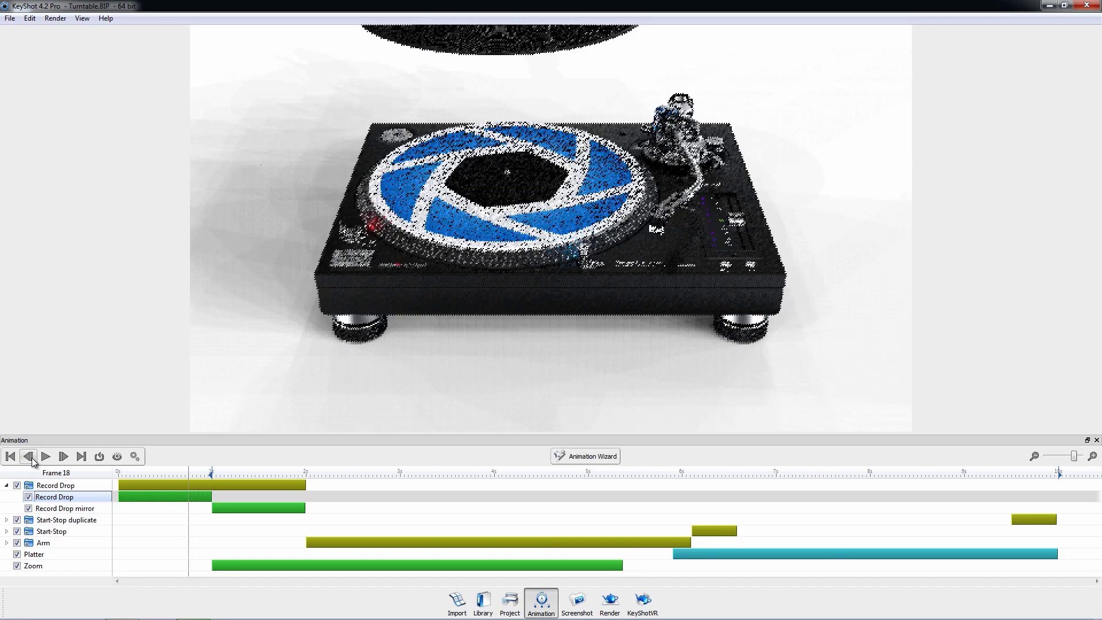
{"action": "left_click", "coordinate": [63, 457]}
{"action": "left_click", "coordinate": [63, 457]}
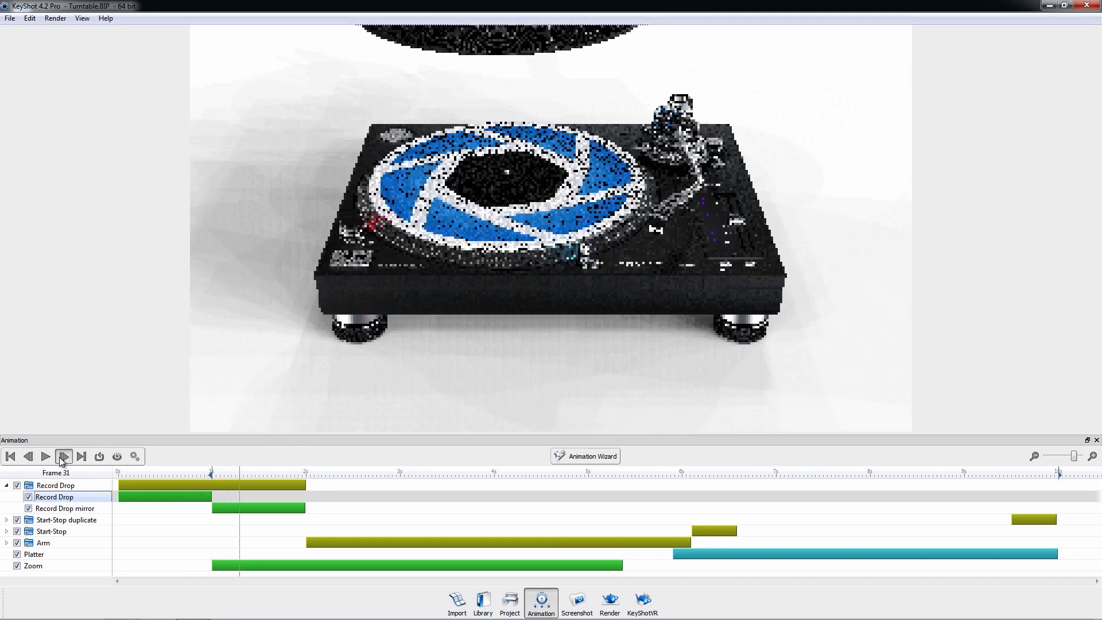
{"action": "left_click", "coordinate": [63, 456]}
{"action": "left_click", "coordinate": [63, 456]}
{"action": "left_click", "coordinate": [63, 456]}
{"action": "left_click", "coordinate": [63, 456]}
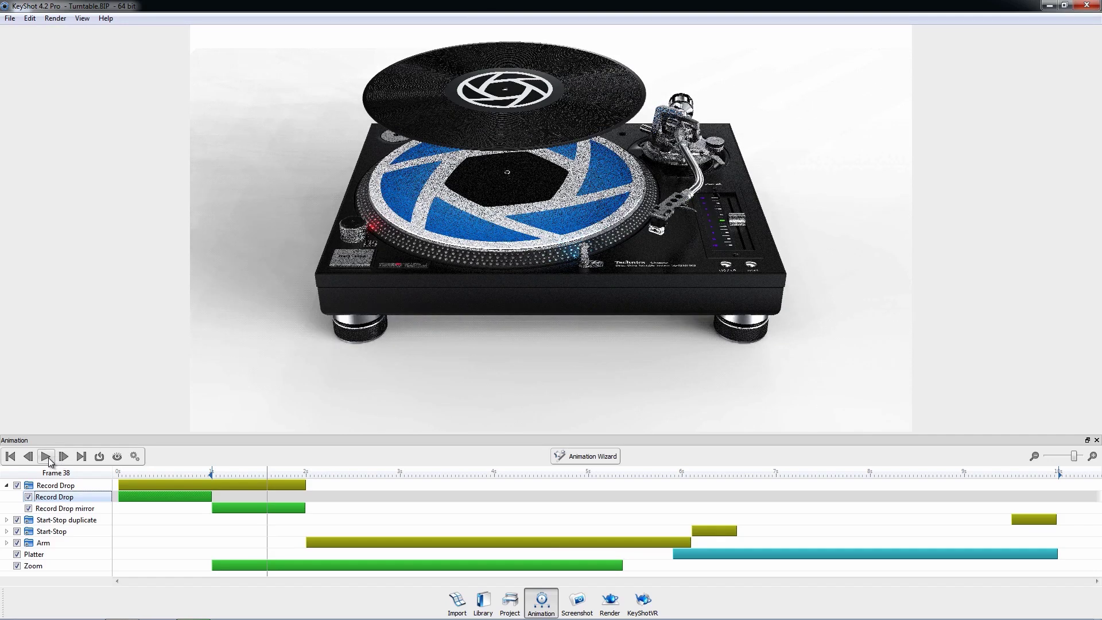
{"action": "left_click", "coordinate": [48, 461]}
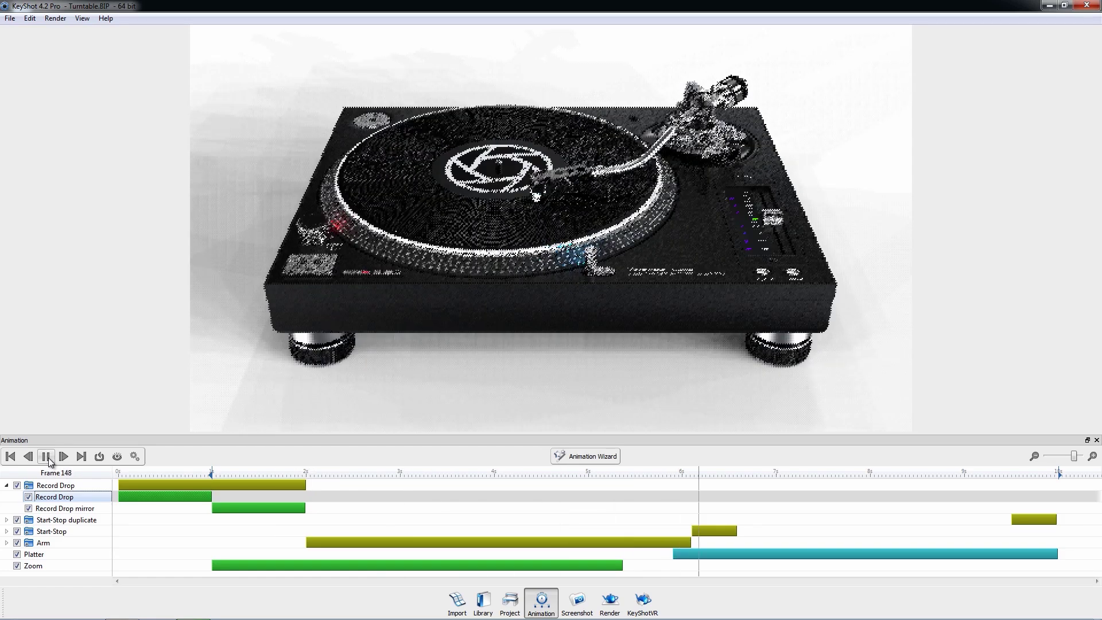
Pause playback at frame 171, review the Advanced preferences page, and save changes.
{"action": "left_click", "coordinate": [48, 457]}
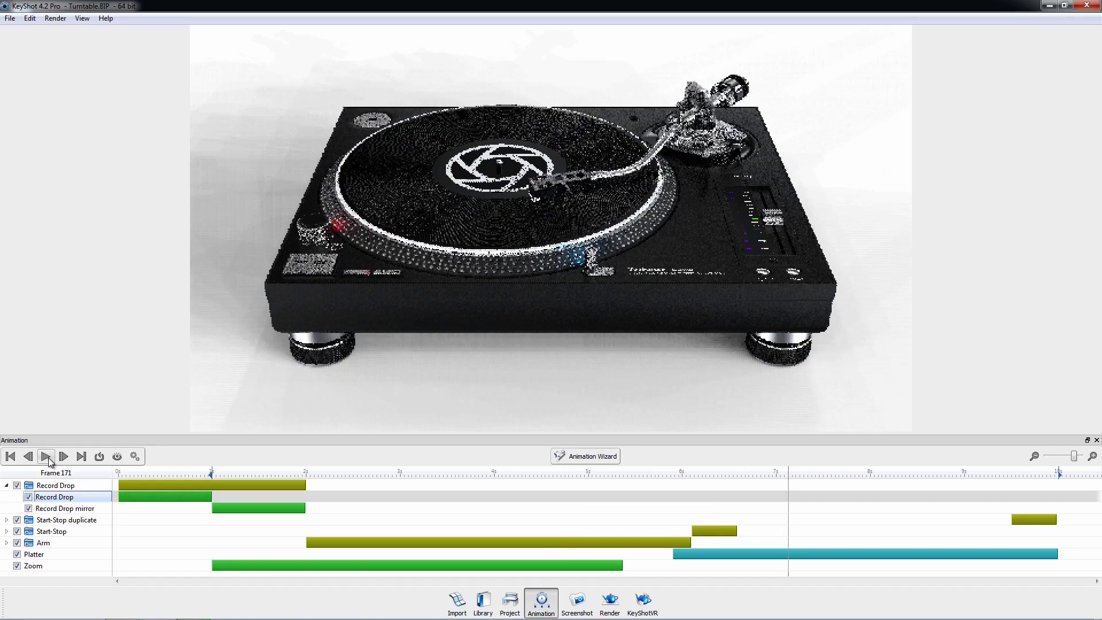
{"action": "left_click", "coordinate": [30, 18]}
{"action": "left_click", "coordinate": [53, 99]}
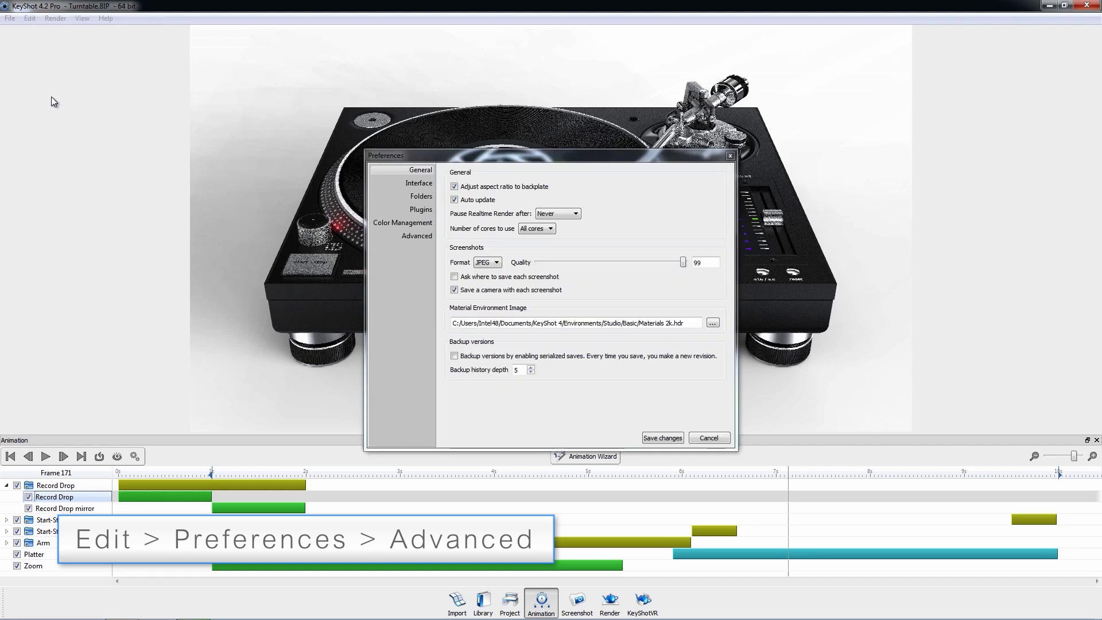
{"action": "left_click", "coordinate": [412, 236]}
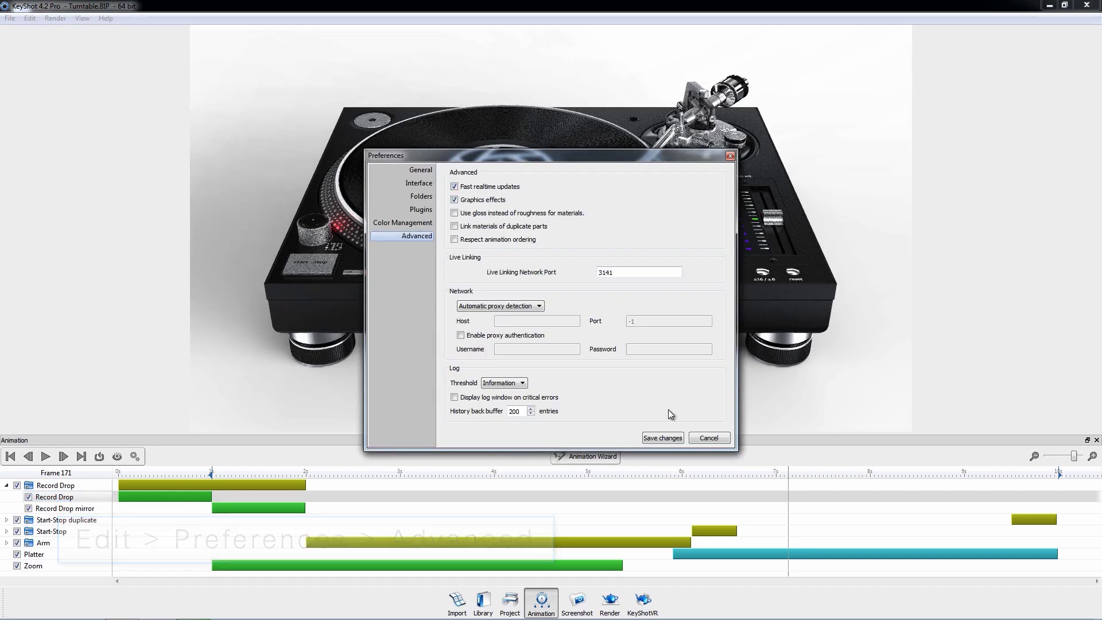
{"action": "left_click", "coordinate": [673, 437]}
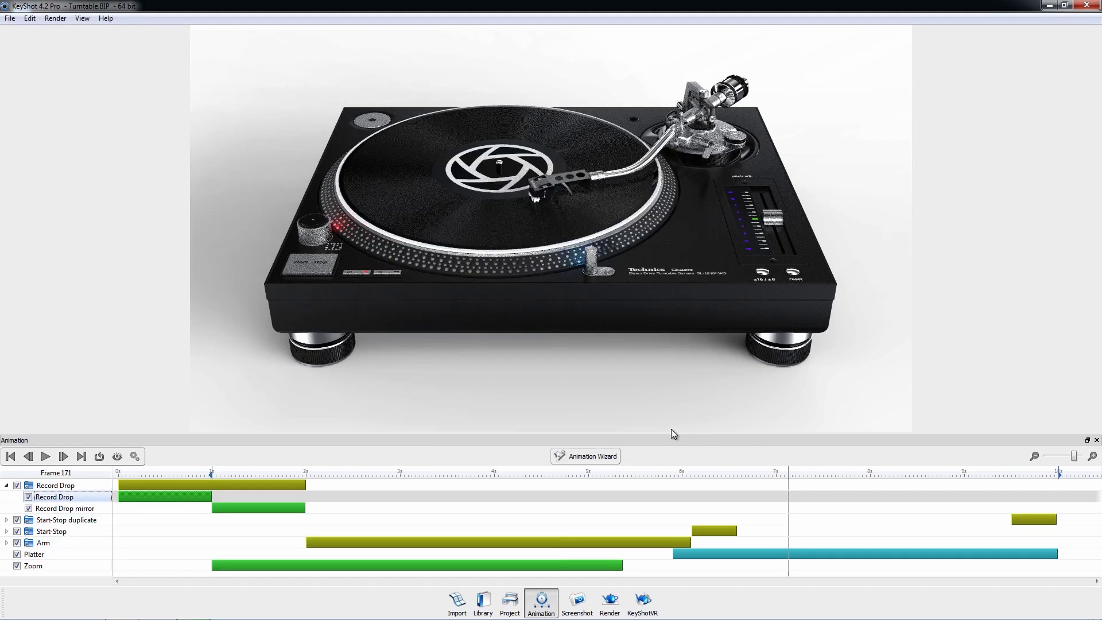
Turn on Loop, play the animation through a wrap-around, and pause at frame 71.
{"action": "left_click", "coordinate": [100, 462]}
{"action": "left_click", "coordinate": [46, 457]}
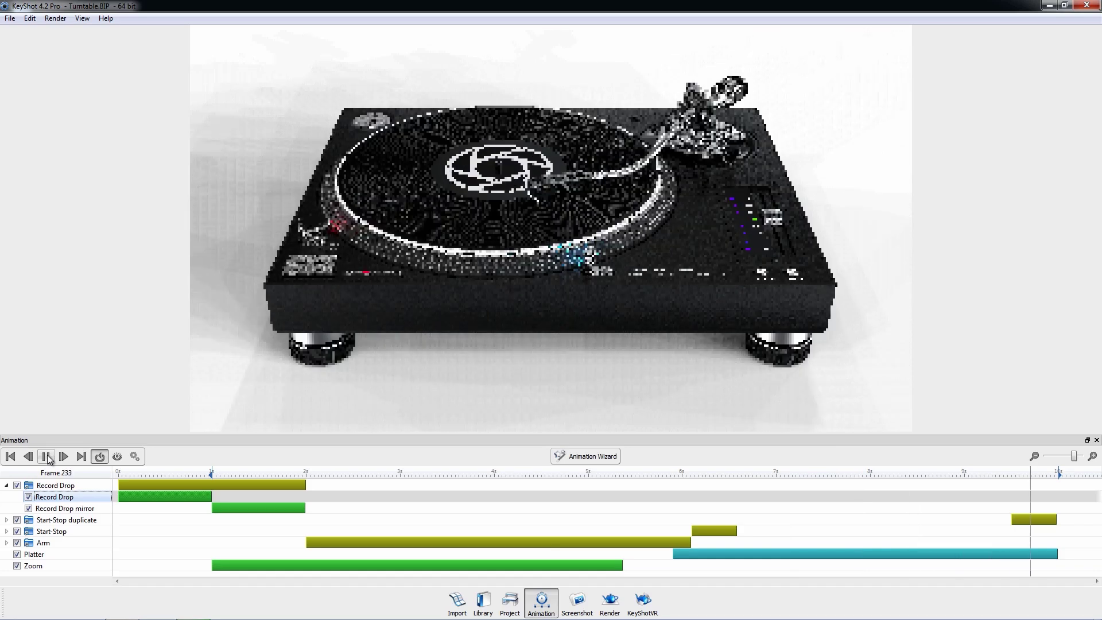
{"action": "left_click", "coordinate": [46, 457]}
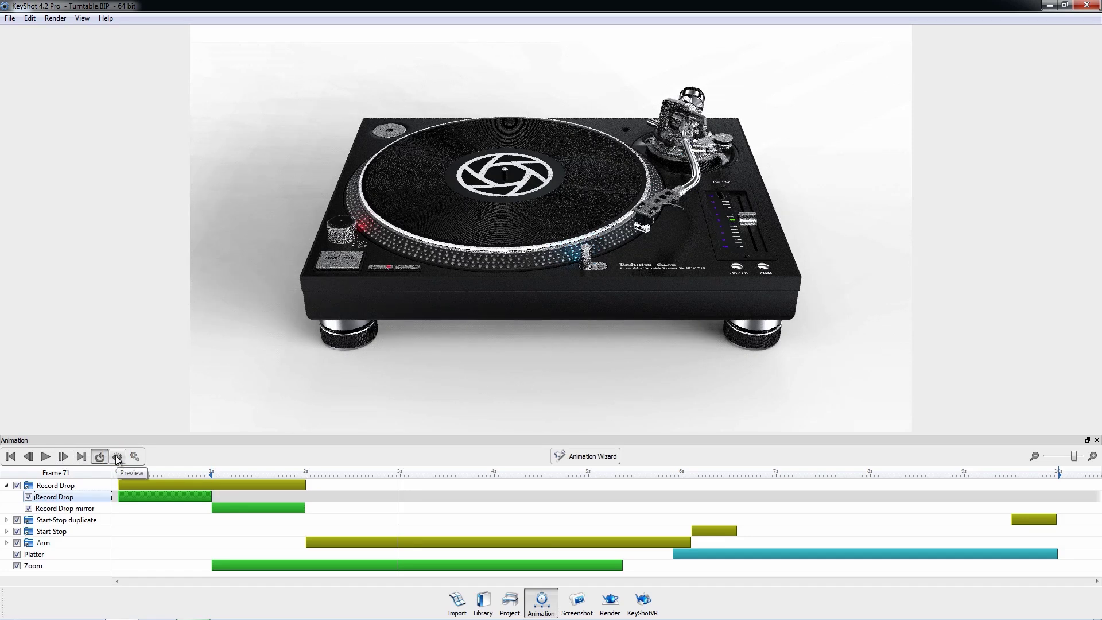
{"action": "left_click", "coordinate": [136, 457]}
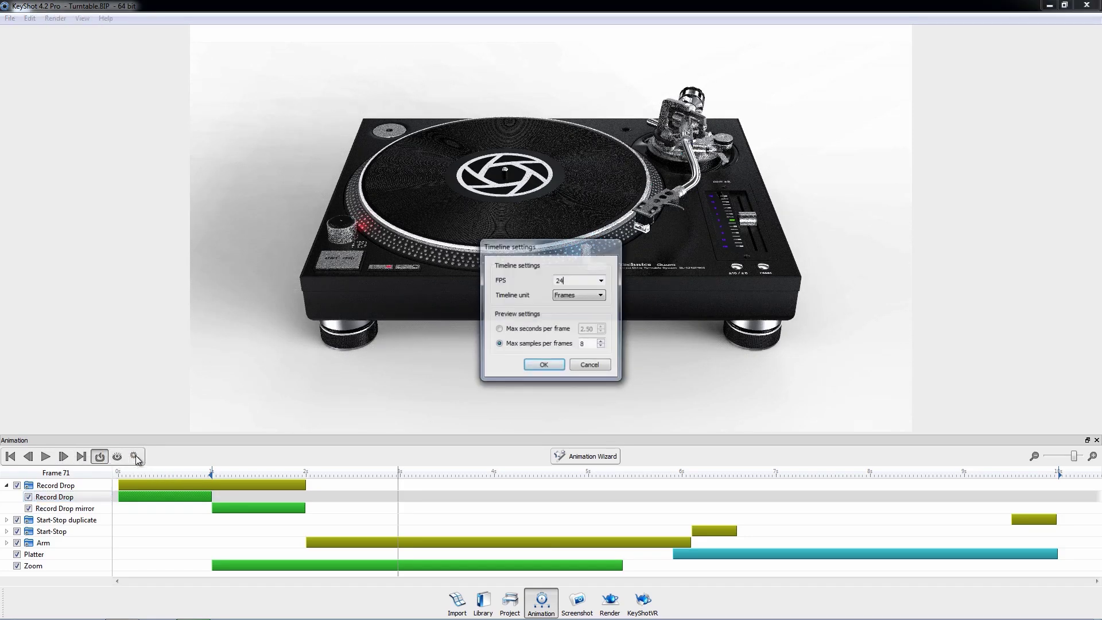
{"action": "left_click", "coordinate": [533, 331]}
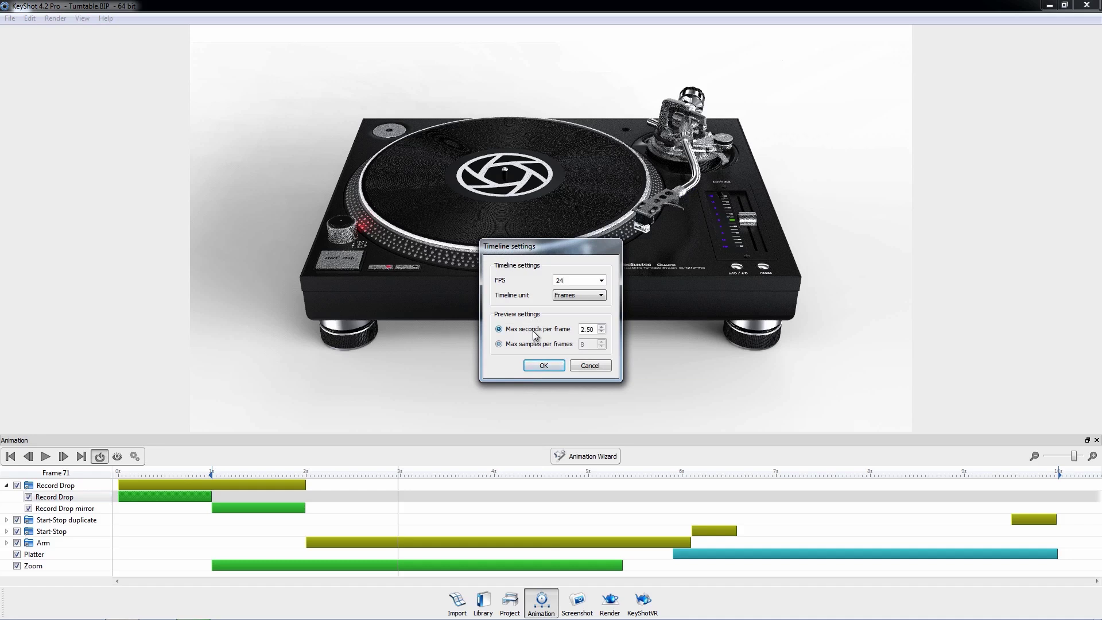
{"action": "left_click", "coordinate": [535, 345]}
{"action": "left_click", "coordinate": [534, 365]}
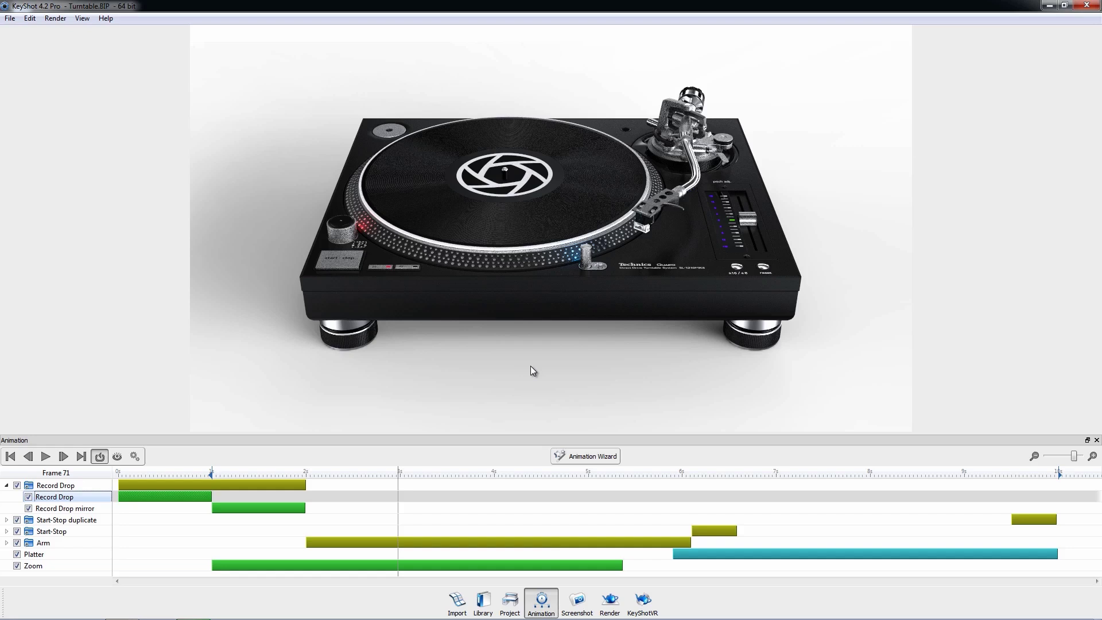
Pull the Zoom bar's end earlier and shift it so it starts at frame 24.
{"action": "left_click", "coordinate": [486, 566]}
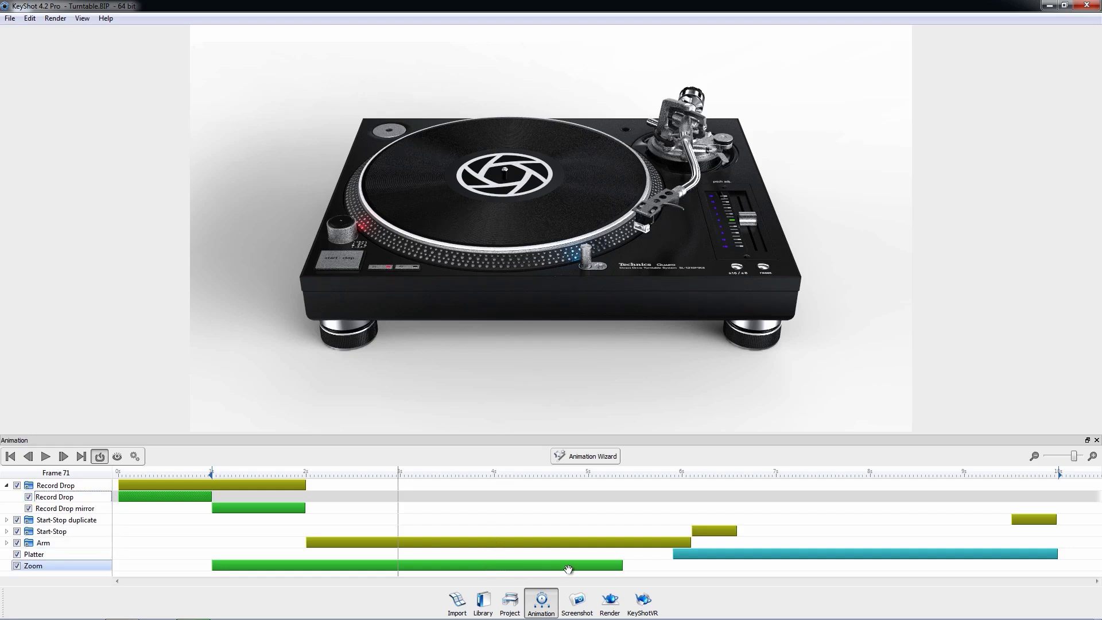
{"action": "left_click_drag", "start_coordinate": [622, 566], "coordinate": [596, 568]}
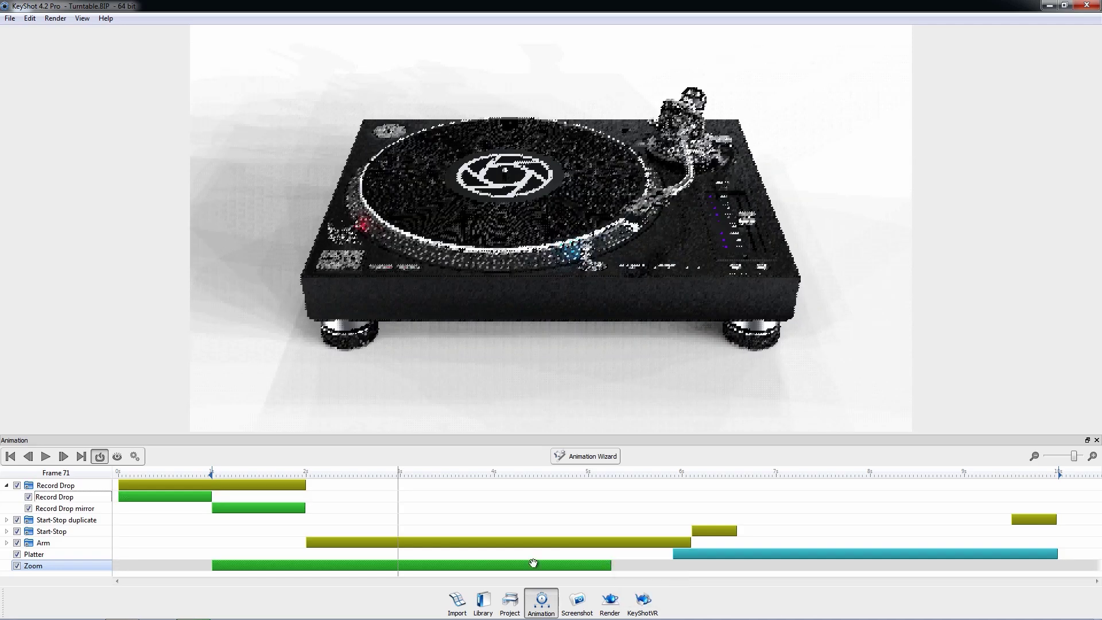
{"action": "mouse_move", "coordinate": [416, 565]}
{"action": "left_mouse_down"}
{"action": "mouse_move", "coordinate": [545, 567]}
{"action": "mouse_move", "coordinate": [415, 568]}
{"action": "left_mouse_up"}
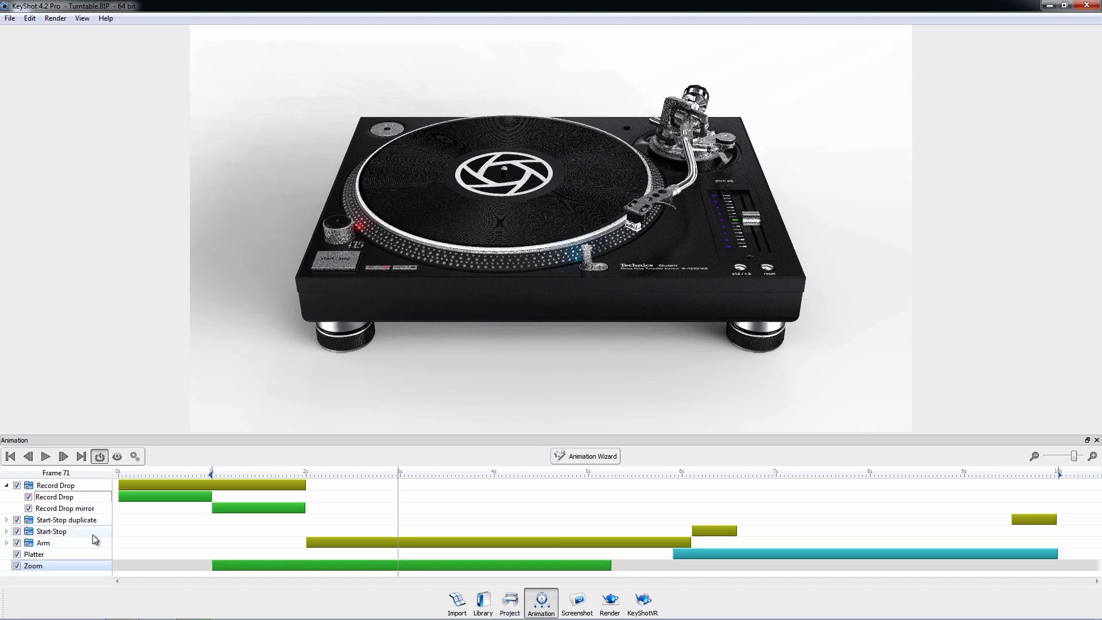
Shorten Arm Over and Arm Down, then trim the collapsed Arm bar to end at frame 141.
{"action": "left_click", "coordinate": [6, 543]}
{"action": "left_click", "coordinate": [45, 555]}
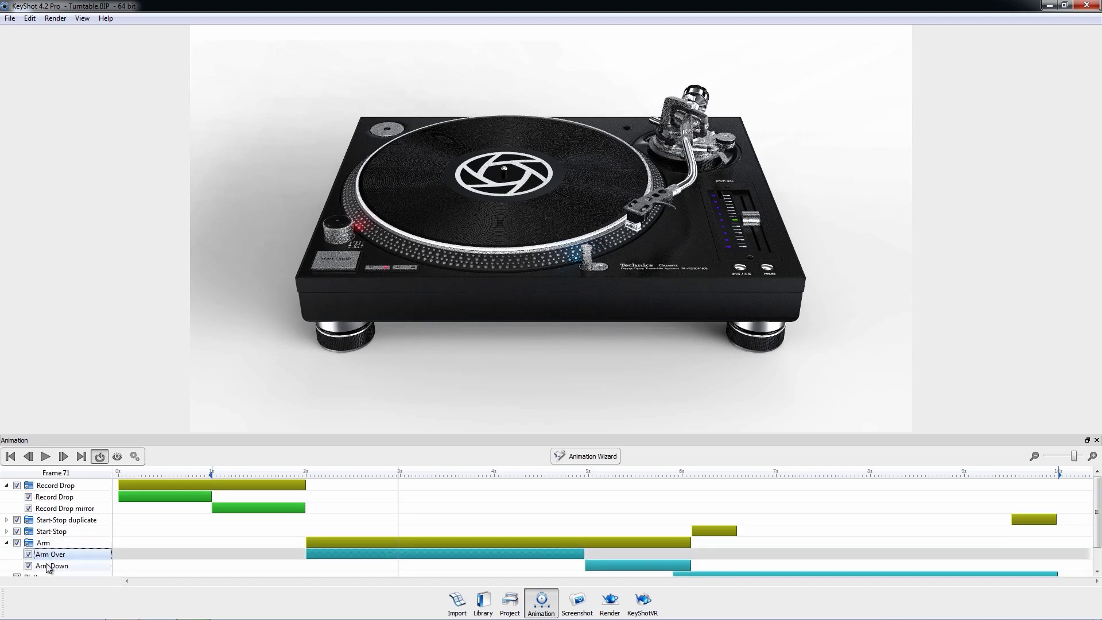
{"action": "left_click", "coordinate": [47, 565], "text": "shift"}
{"action": "mouse_move", "coordinate": [691, 566]}
{"action": "left_mouse_down"}
{"action": "mouse_move", "coordinate": [721, 566]}
{"action": "mouse_move", "coordinate": [673, 568]}
{"action": "left_mouse_up"}
{"action": "right_click", "coordinate": [73, 556]}
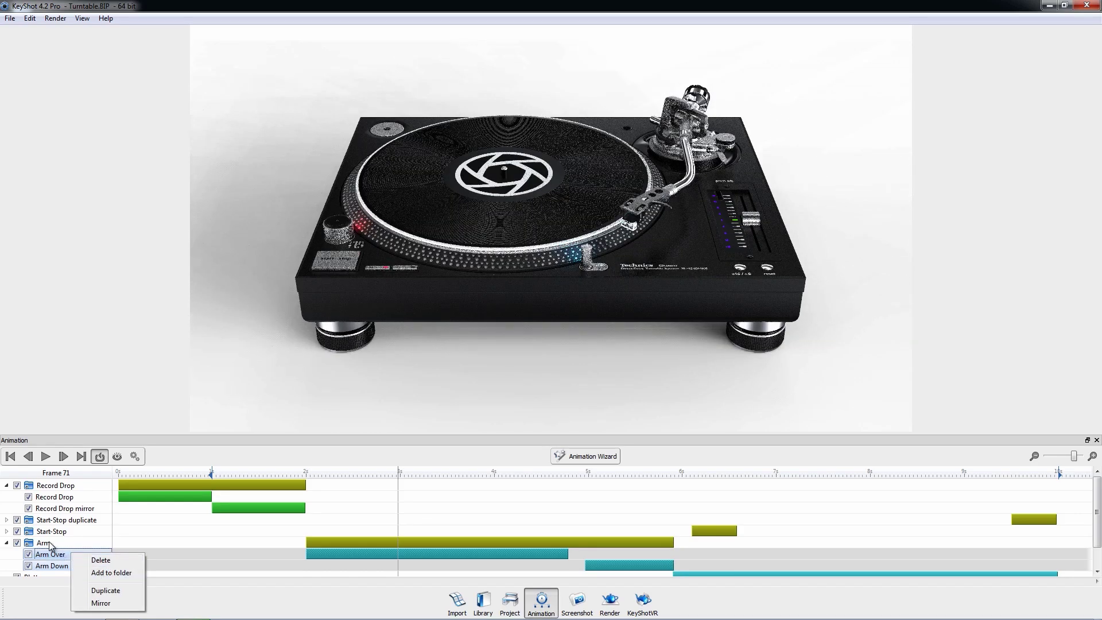
{"action": "left_click", "coordinate": [51, 545]}
{"action": "left_click", "coordinate": [7, 542]}
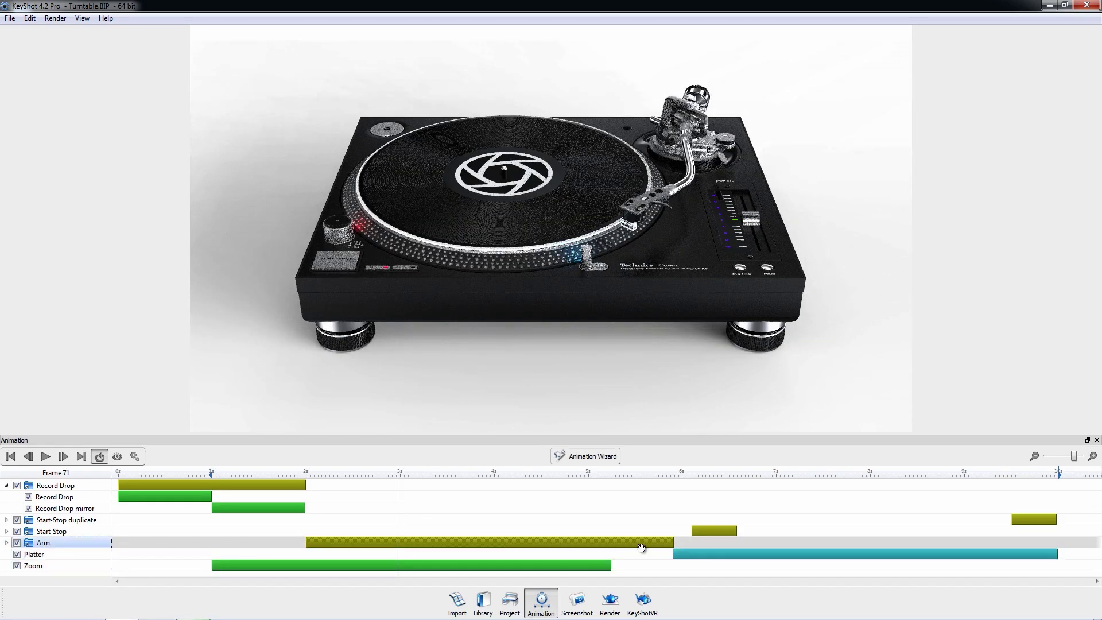
{"action": "left_click_drag", "start_coordinate": [674, 542], "coordinate": [673, 543]}
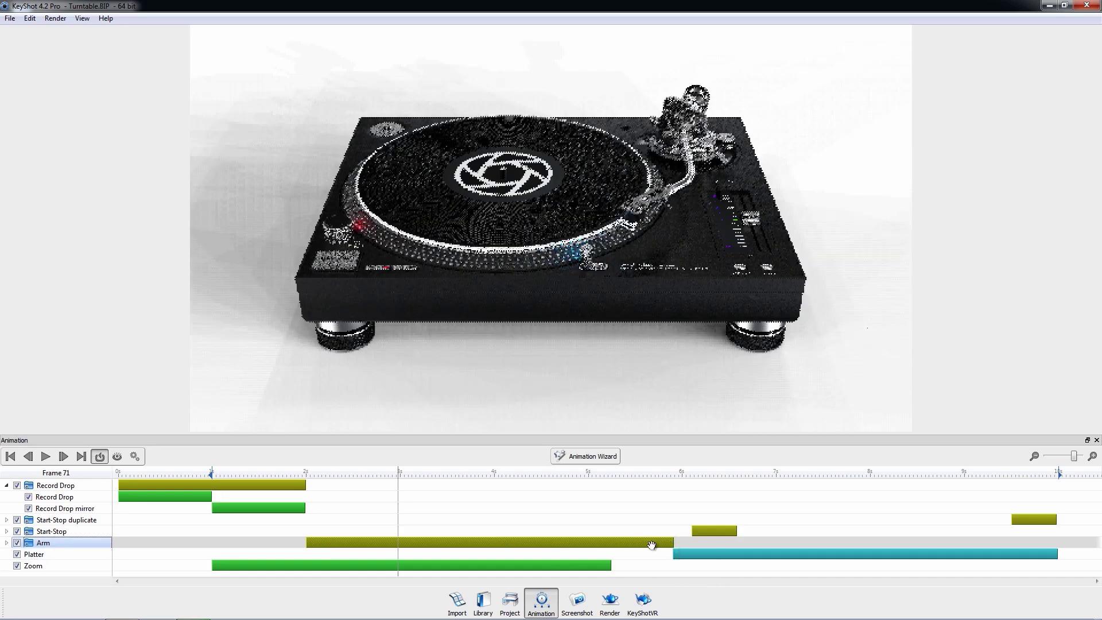
Mirror the Arm animation, scrub from frame 114 to 240 to check it, and collapse Record Drop.
{"action": "right_click", "coordinate": [87, 541]}
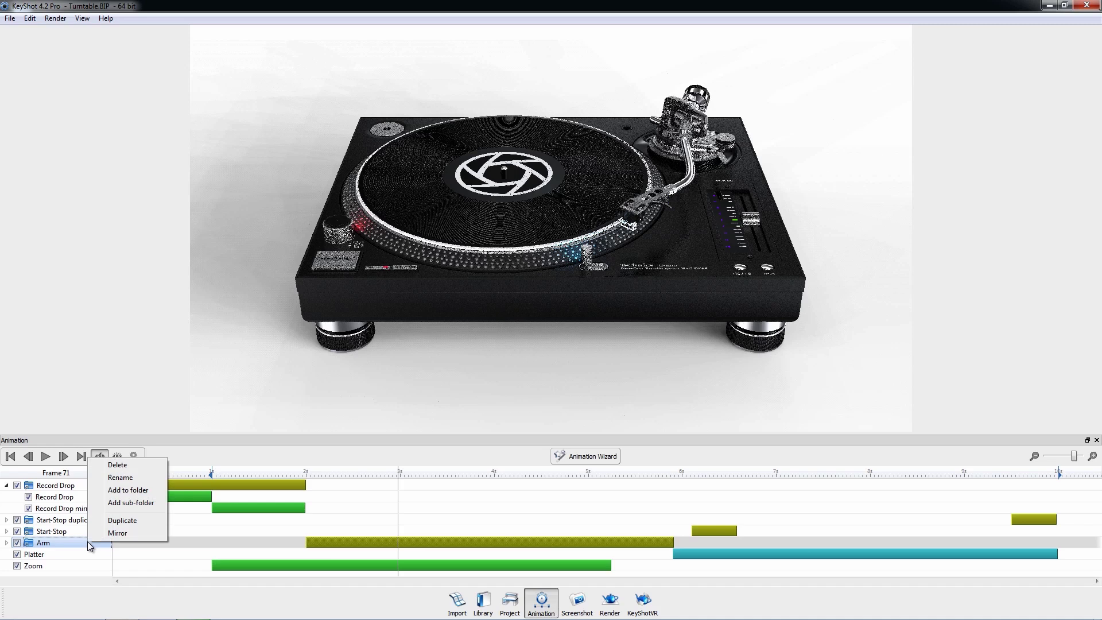
{"action": "left_click", "coordinate": [118, 533]}
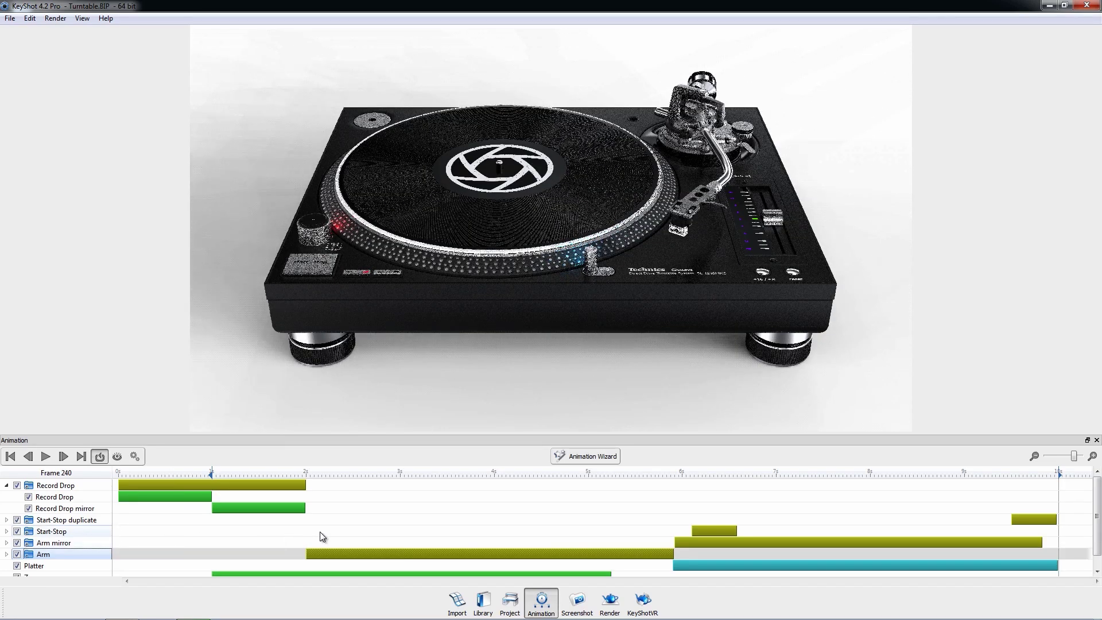
{"action": "left_click", "coordinate": [565, 473]}
{"action": "left_click_drag", "start_coordinate": [600, 476], "coordinate": [1059, 490]}
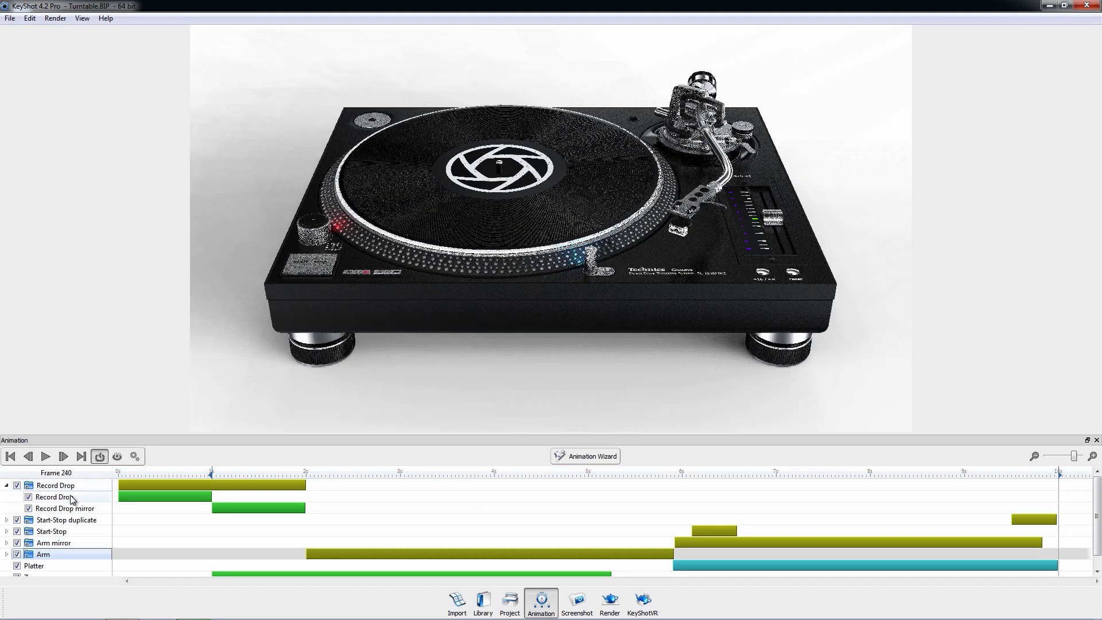
{"action": "left_click", "coordinate": [7, 485]}
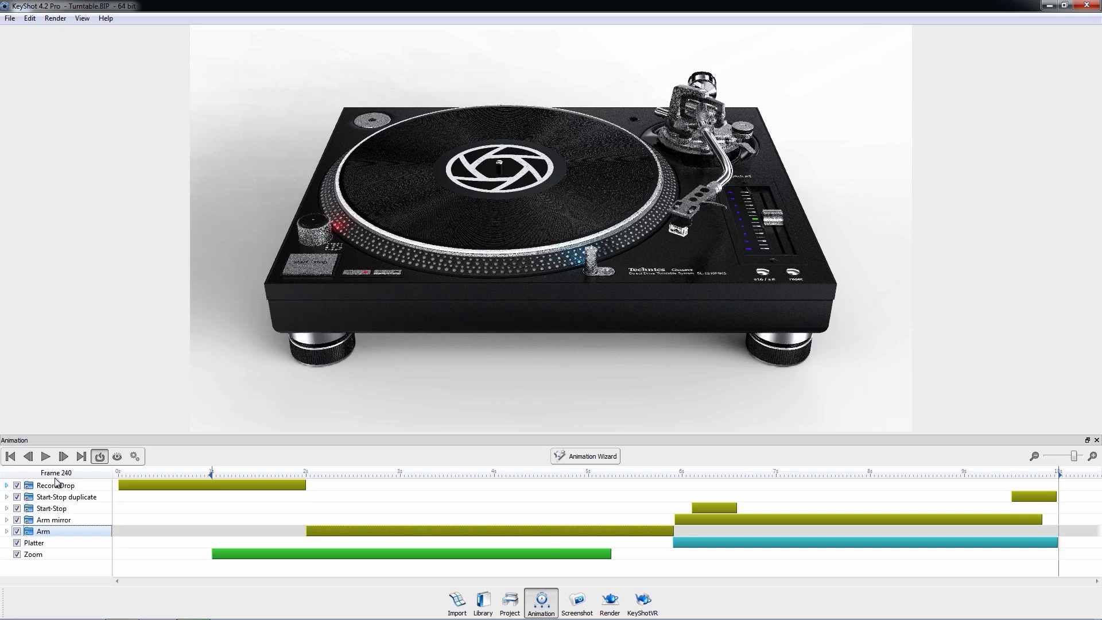